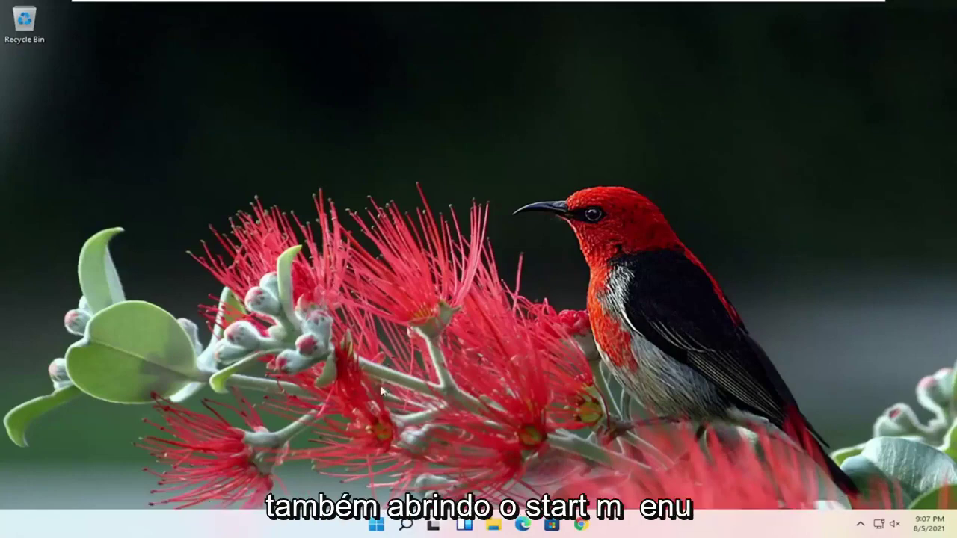
Restart the PC from the Start menu's Power options to reach the recovery screen
click(376, 526)
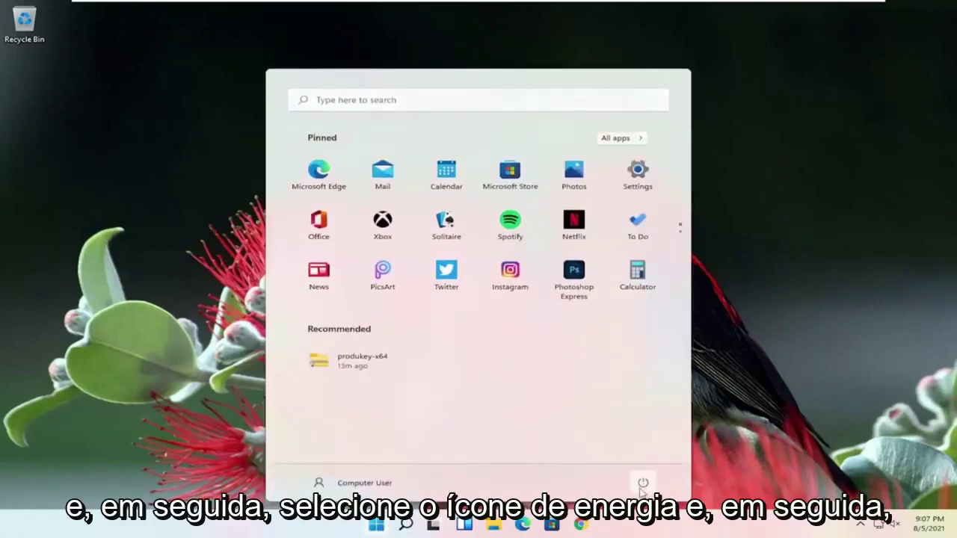
click(643, 484)
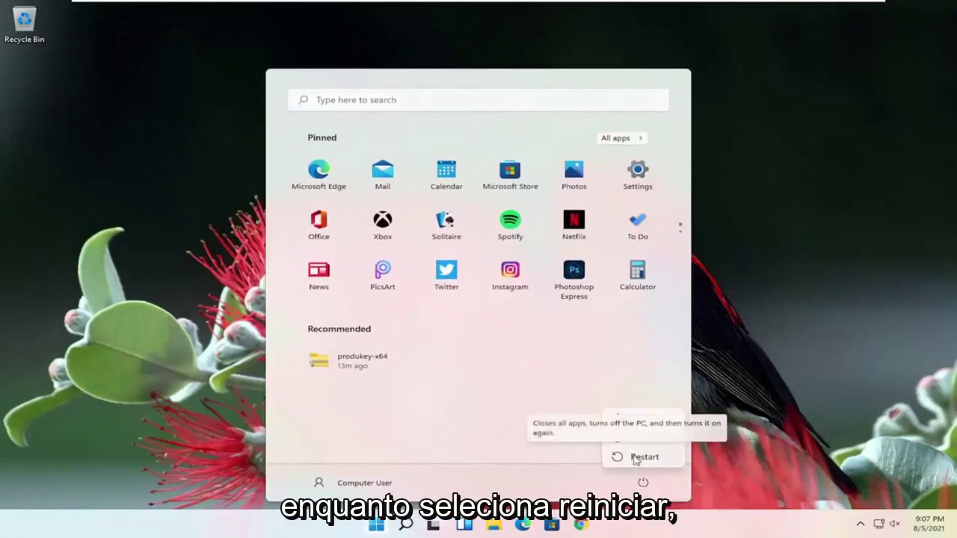
shift+click(635, 459)
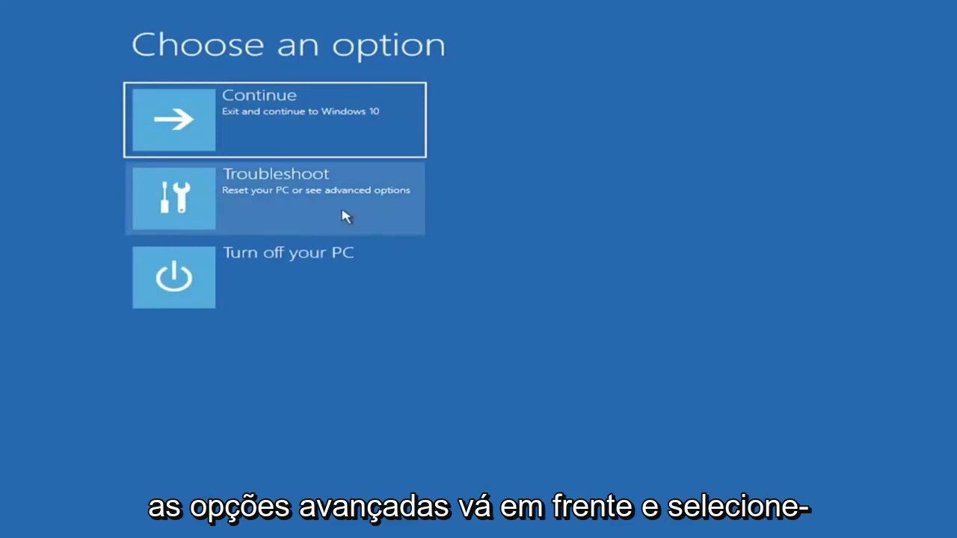
Go to Troubleshoot > Advanced options > Startup Settings and restart into Safe Mode with Networking (F5)
click(265, 205)
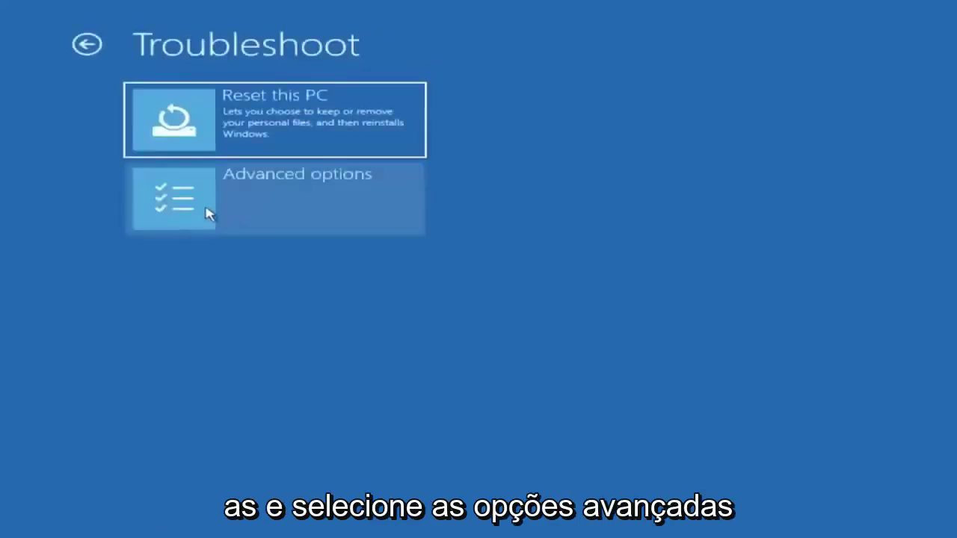
click(290, 206)
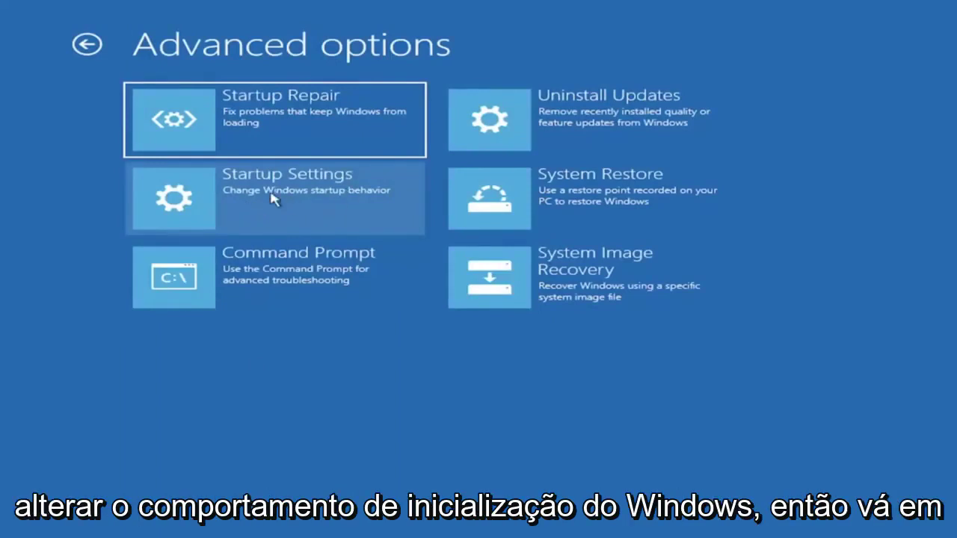
click(273, 198)
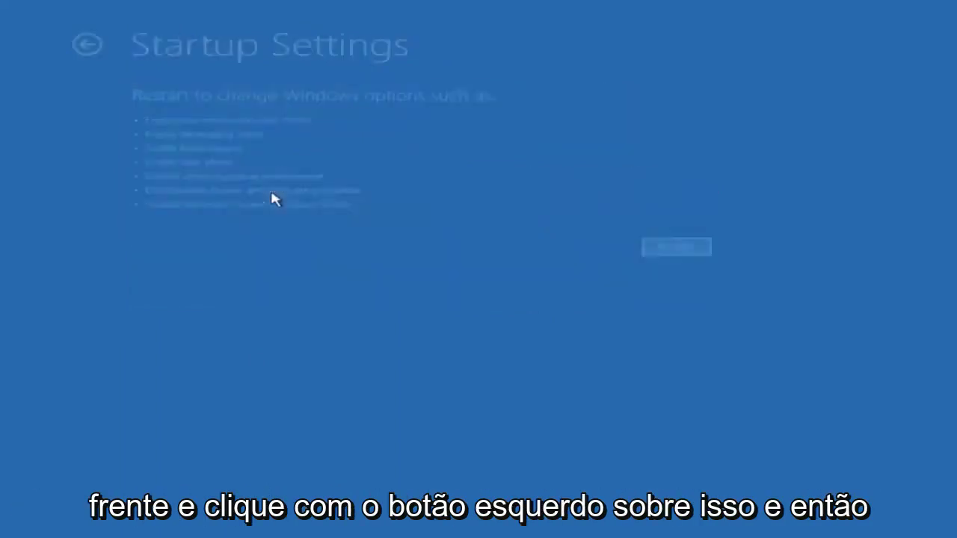
click(684, 253)
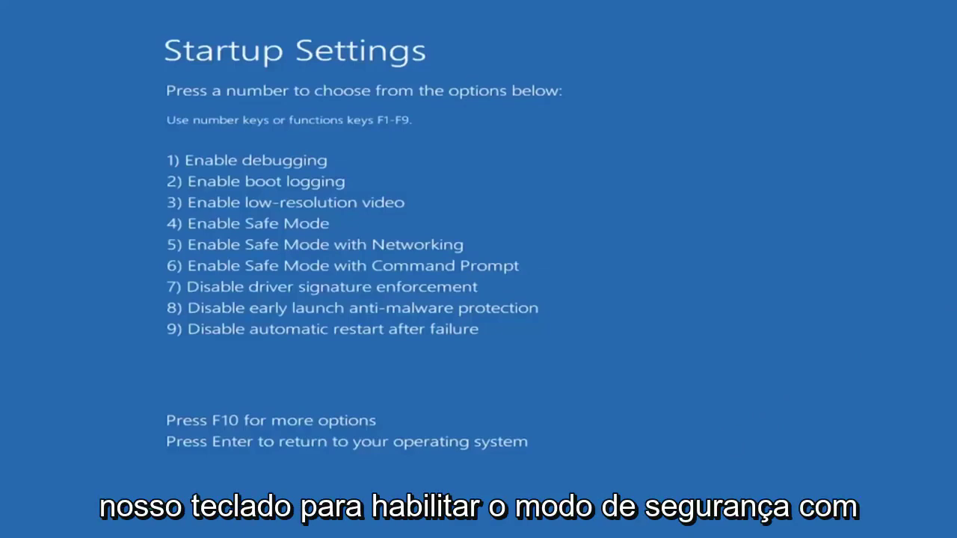
key(F5)
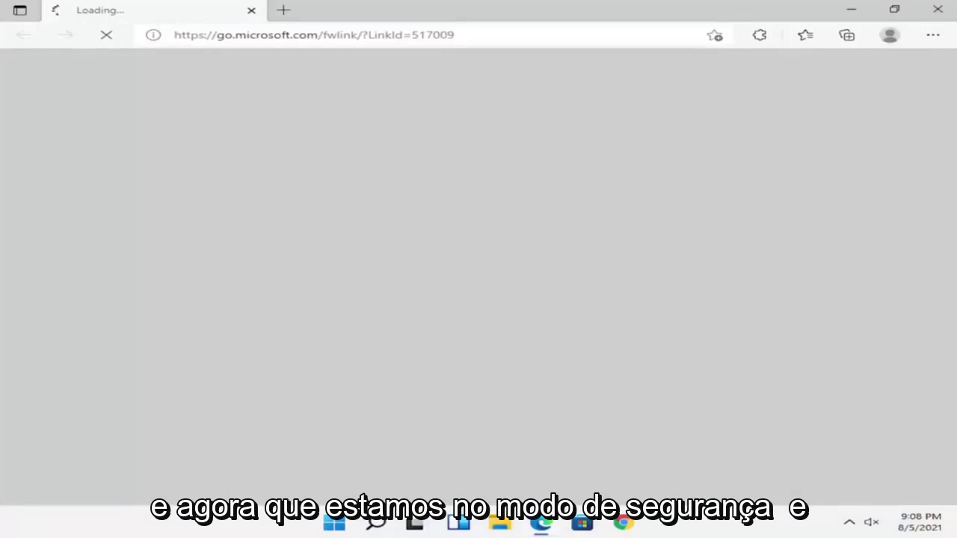
Close Edge and open File Explorer on This PC
click(937, 9)
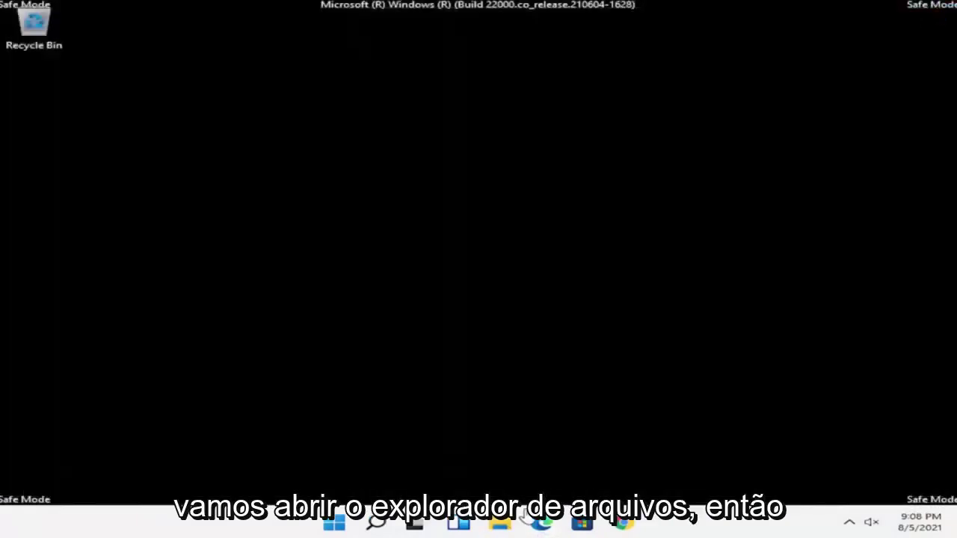
click(506, 524)
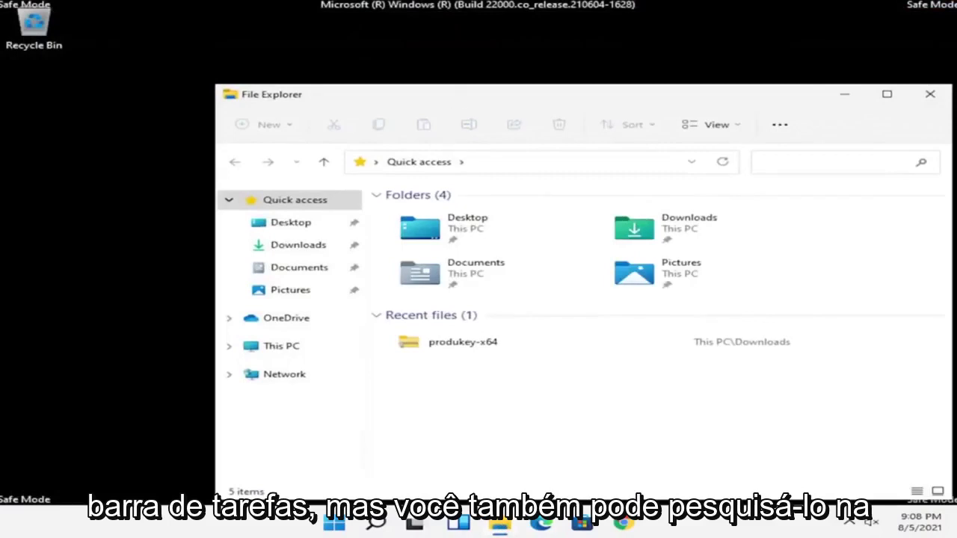
drag(453, 94, 347, 60)
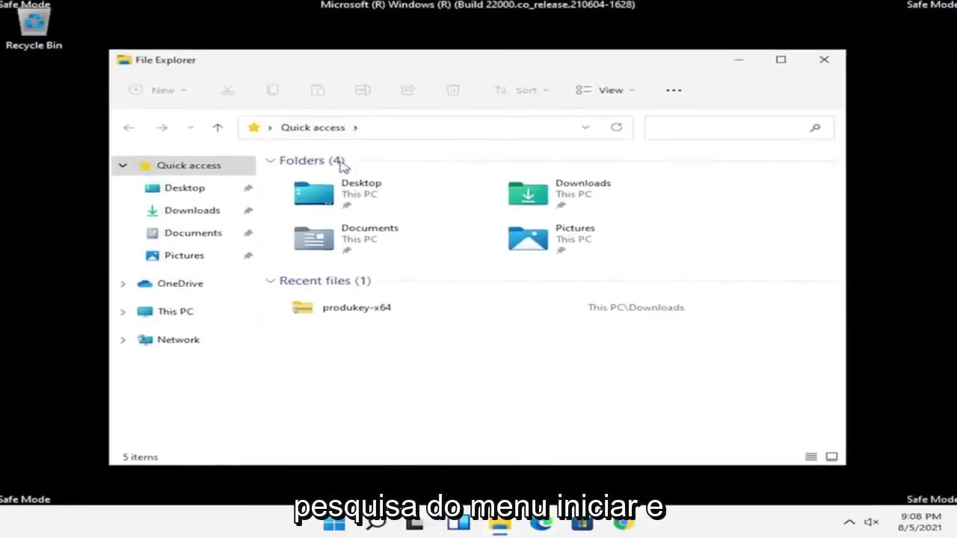
click(200, 314)
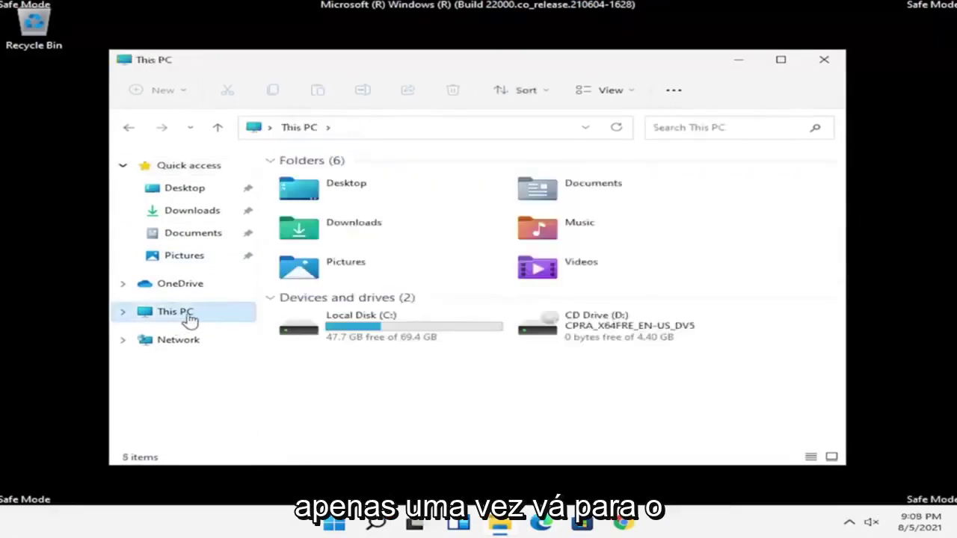
Navigate to C:\Windows\SoftwareDistribution and select its Download folder
double_click(374, 327)
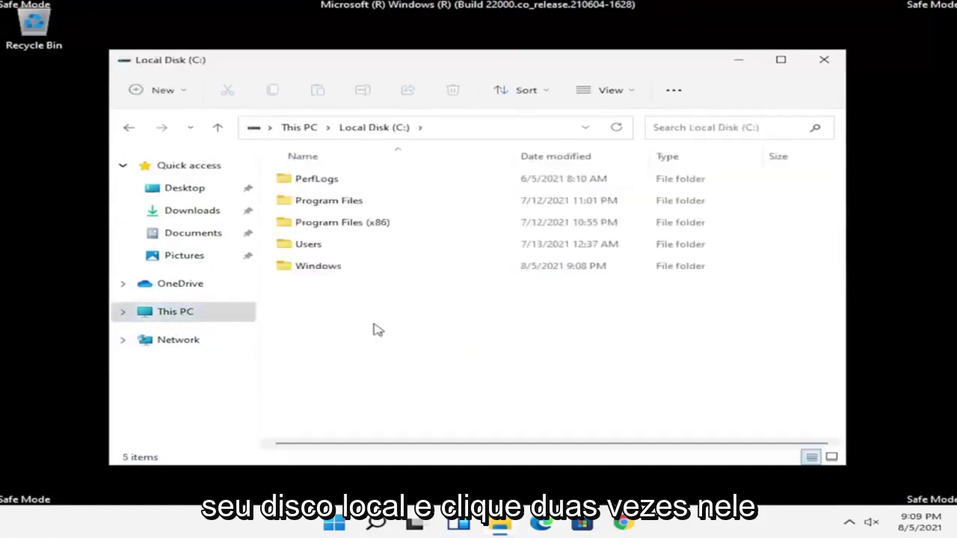
click(358, 273)
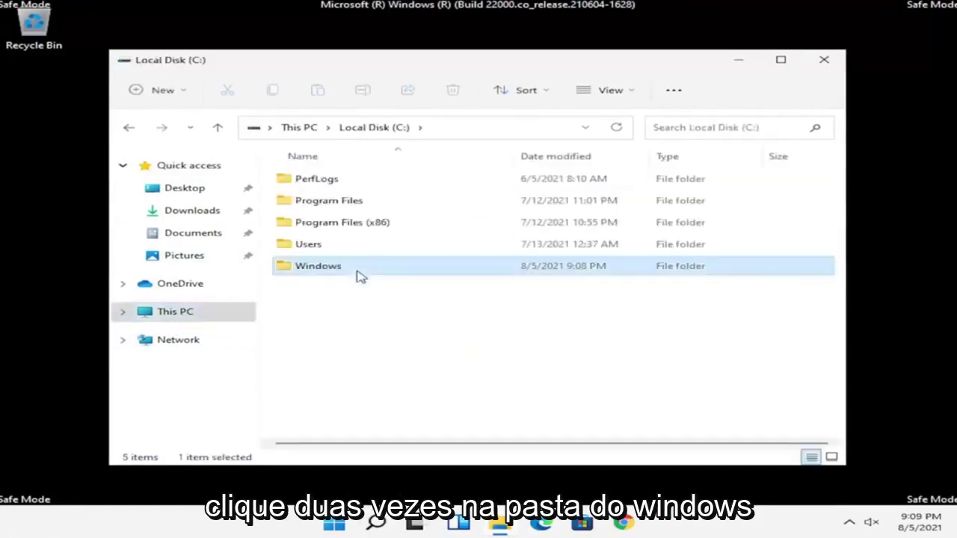
double_click(358, 274)
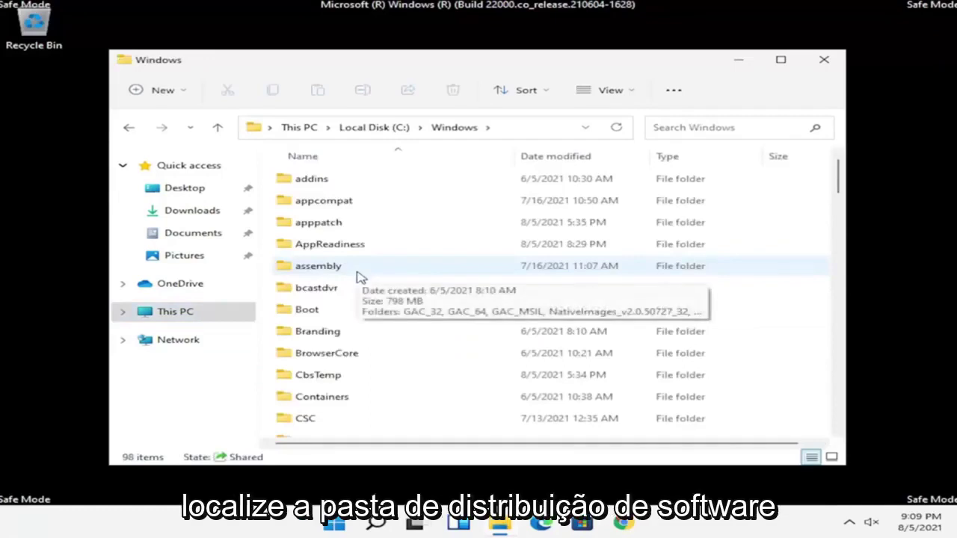
scroll(360, 284, down, 5)
scroll(360, 289, down, 15)
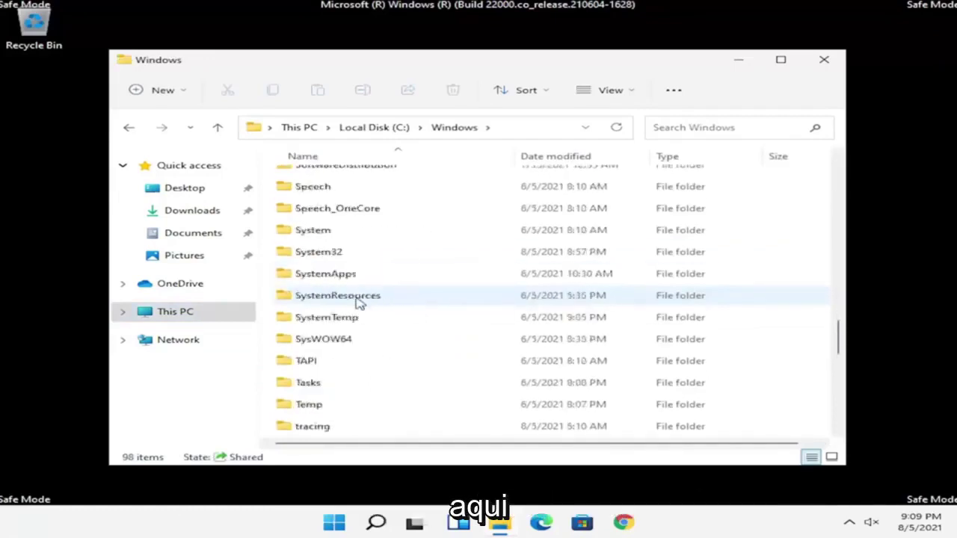
scroll(343, 308, up, 2)
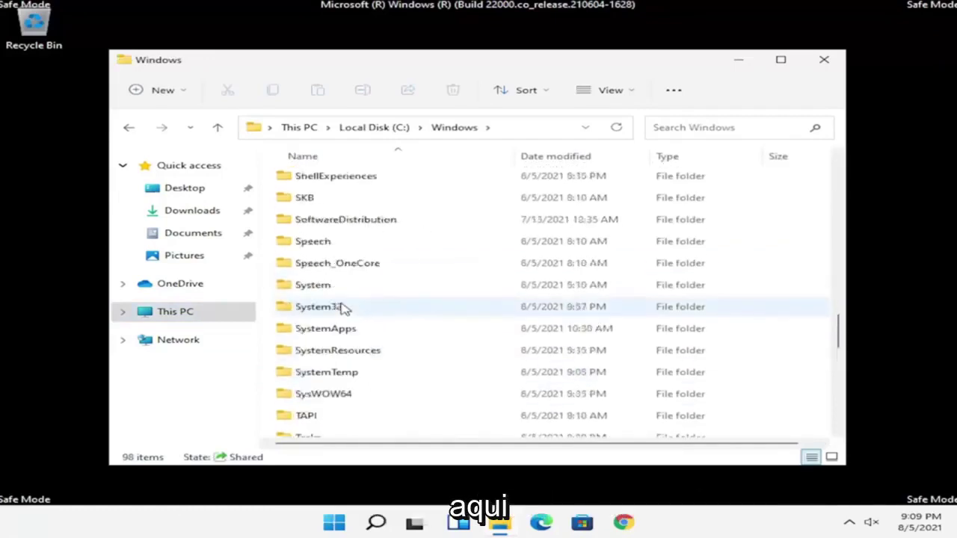
double_click(359, 220)
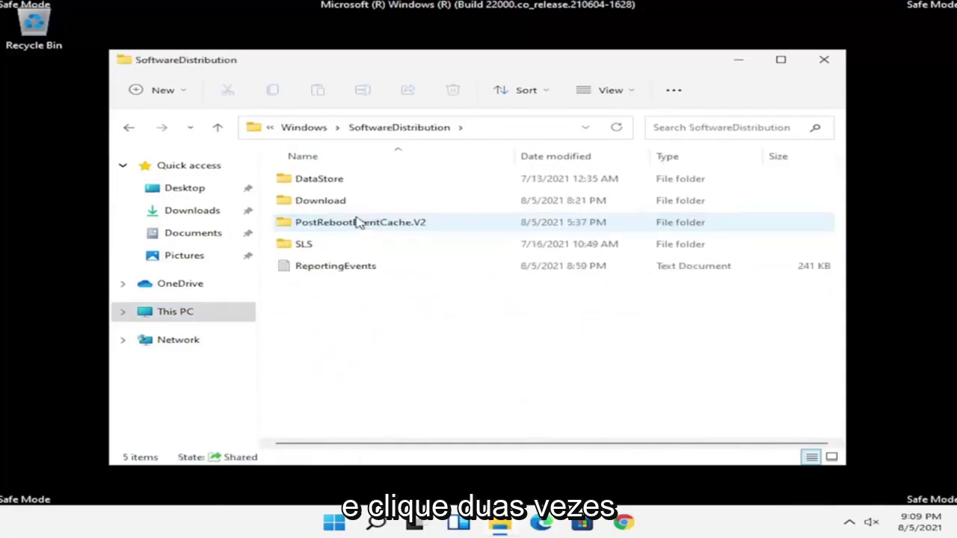
click(322, 209)
Select all 16 hash-named folders in Download, delete them, and close File Explorer
double_click(322, 209)
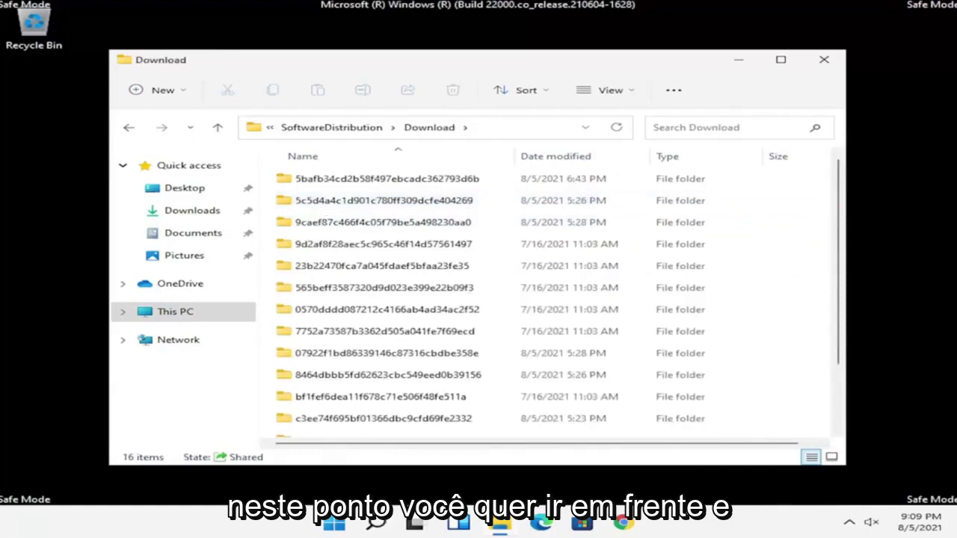
click(448, 287)
scroll(459, 258, down, 2)
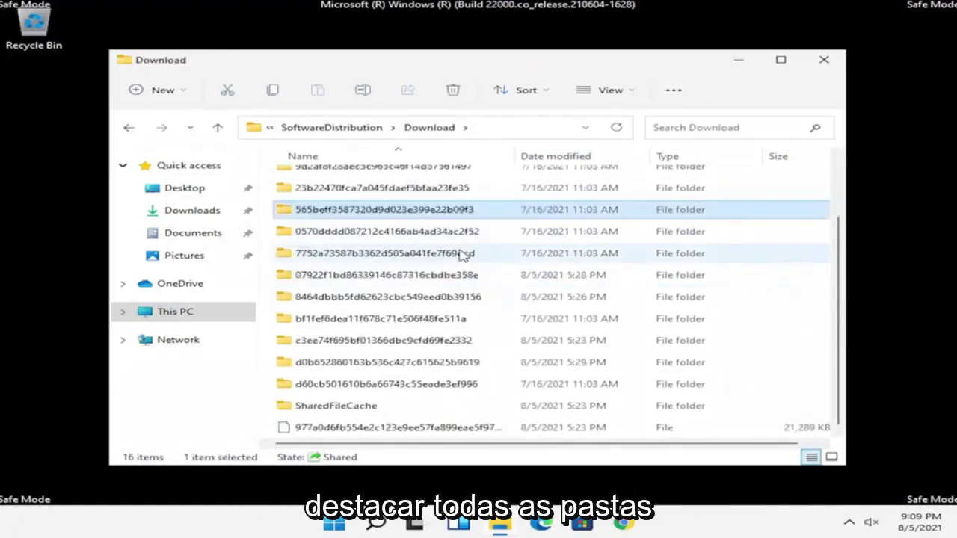
scroll(463, 254, up, 2)
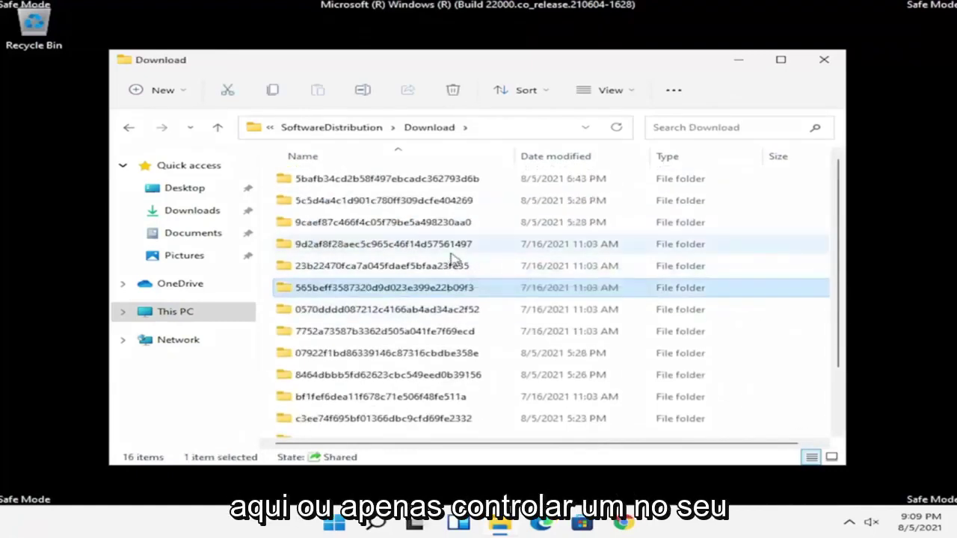
key(ctrl+a)
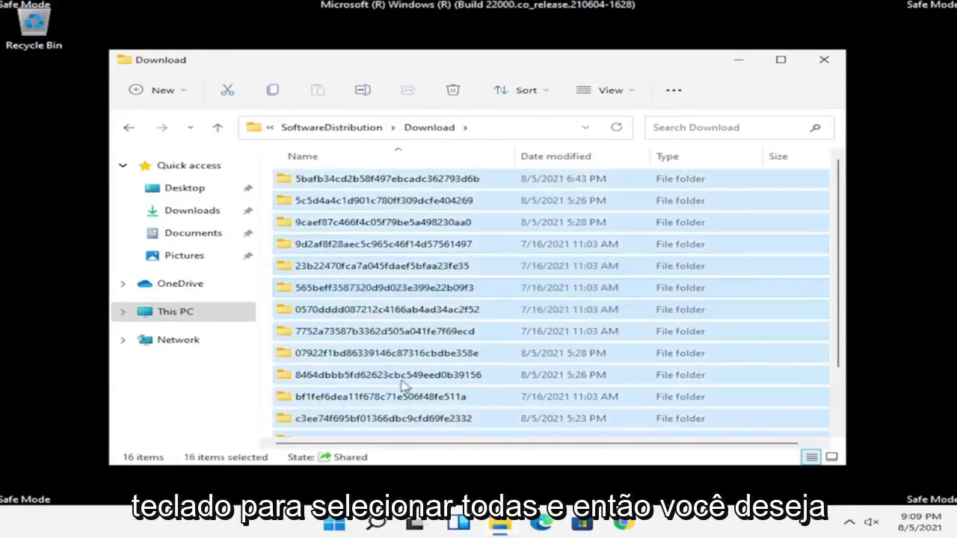
right_click(441, 265)
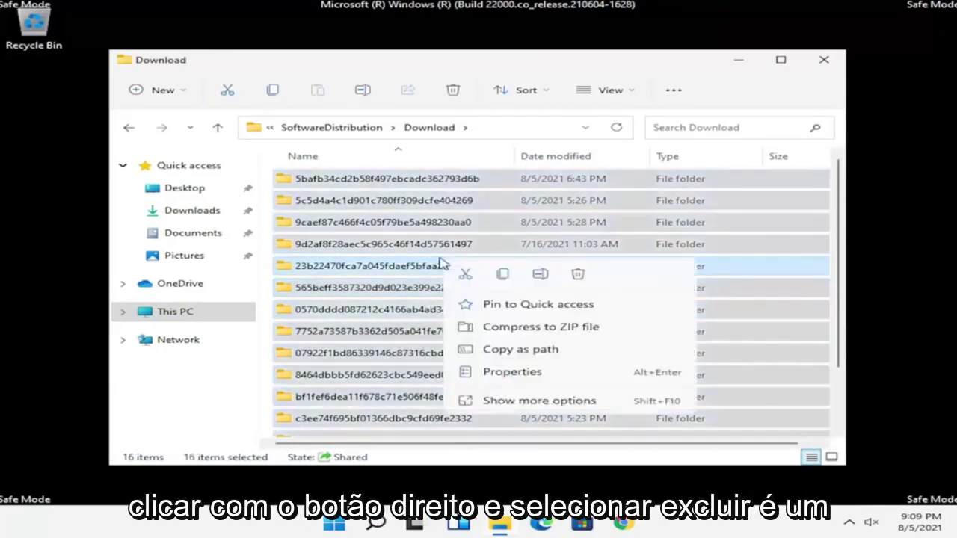
click(579, 275)
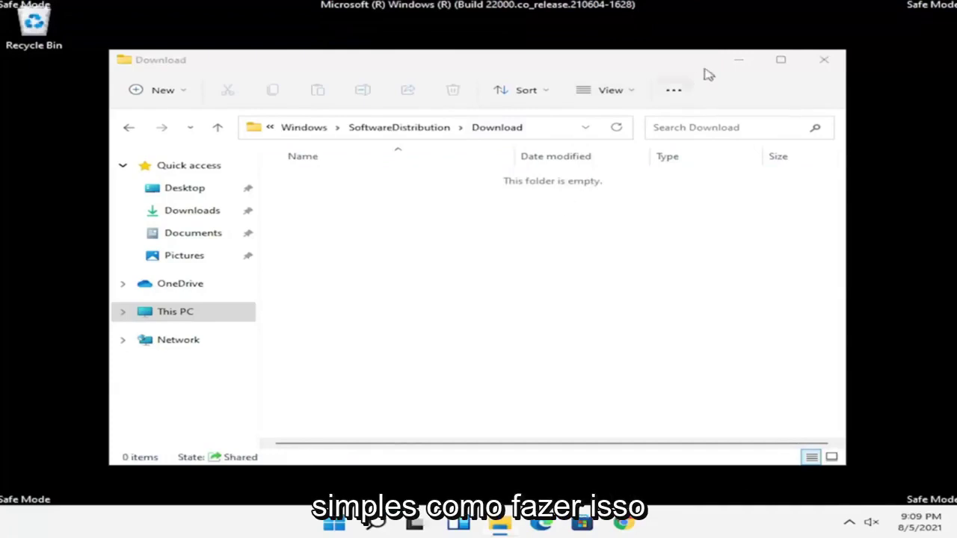
click(825, 63)
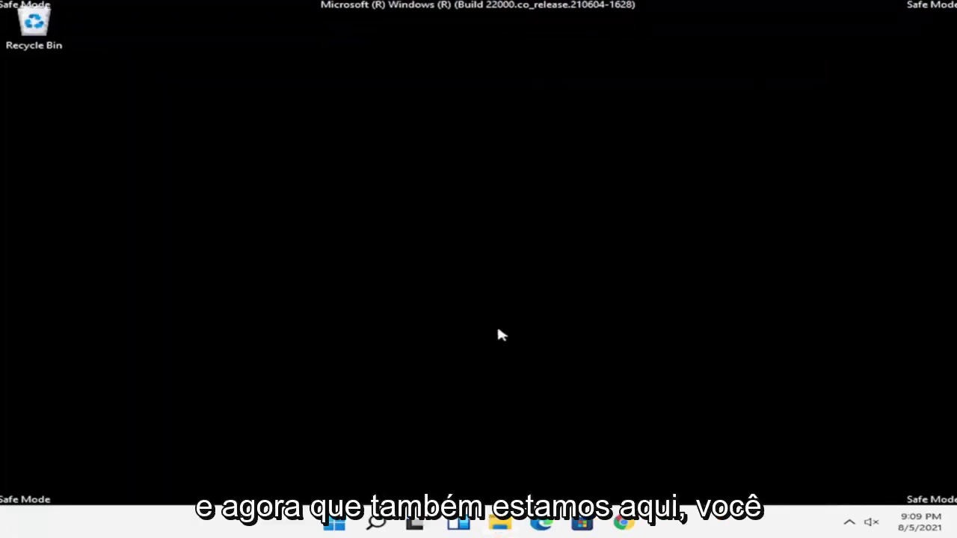
click(377, 522)
Toggle the search panel and Start menu, briefly moving through pinned apps before closing them
click(376, 521)
click(375, 521)
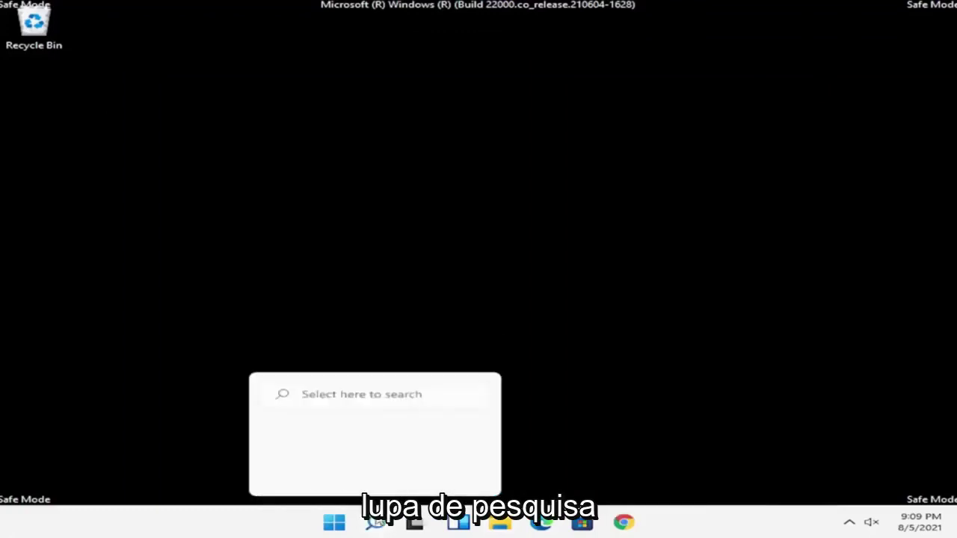
click(346, 397)
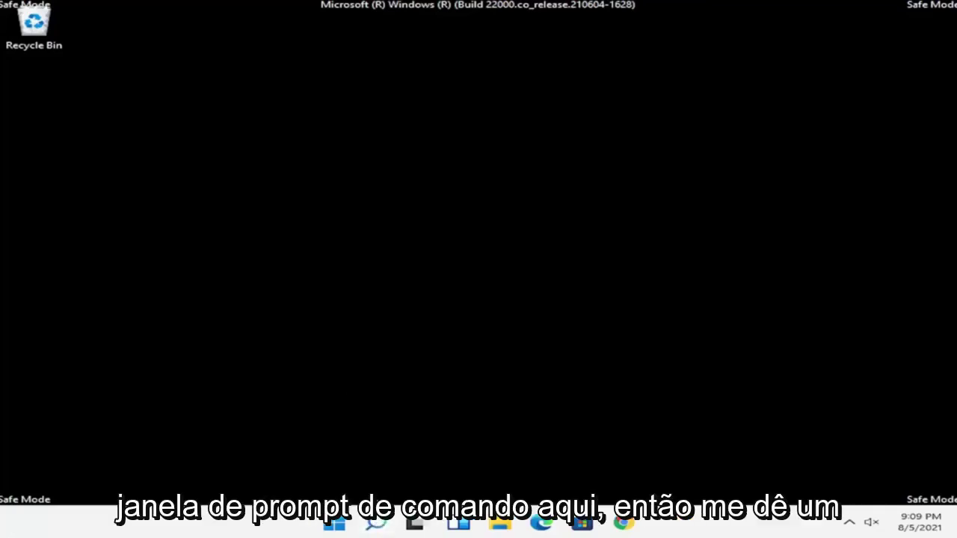
right_click(376, 524)
click(376, 525)
click(338, 523)
key(Down)
key(Right)
key(Right)
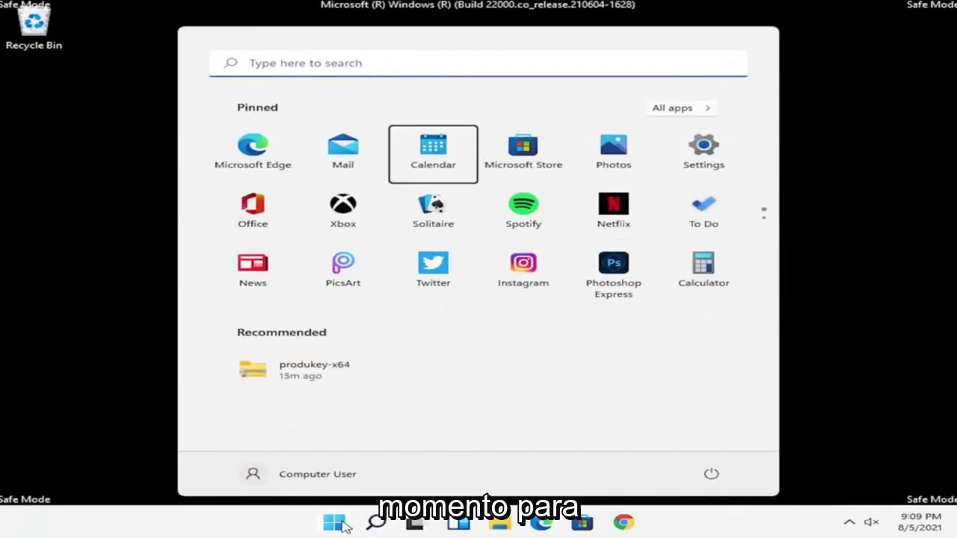
key(Right)
key(Escape)
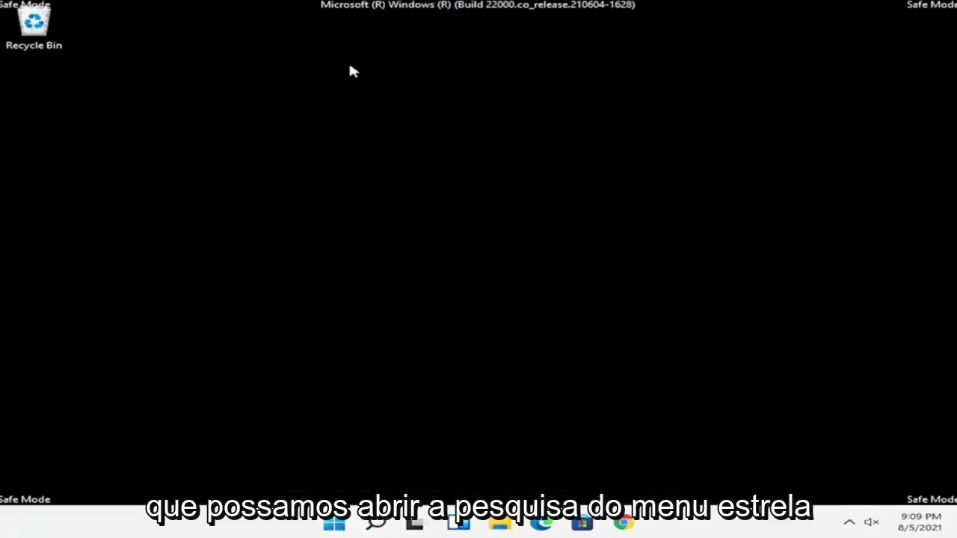
Dismiss the search panel and bring up the Start button's Win+X quick-link menu
click(379, 522)
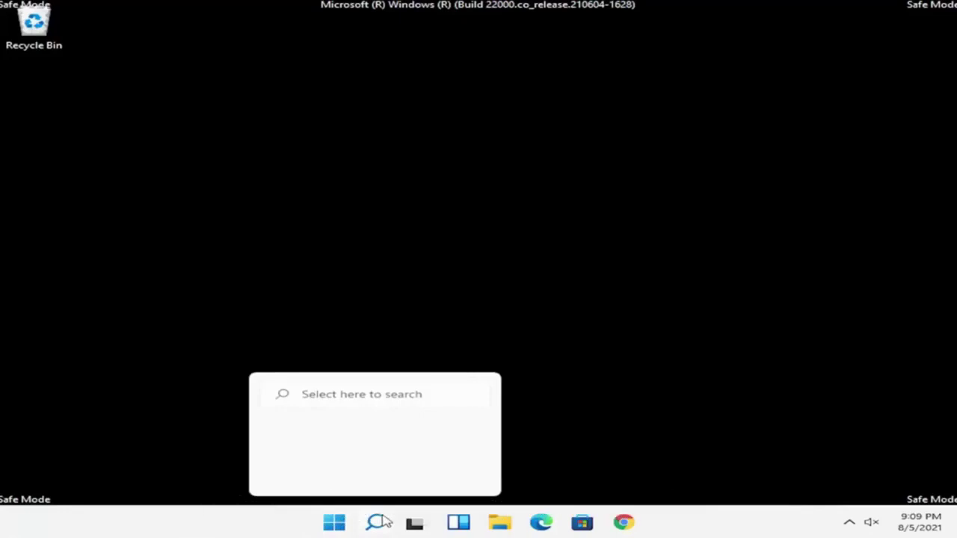
click(379, 522)
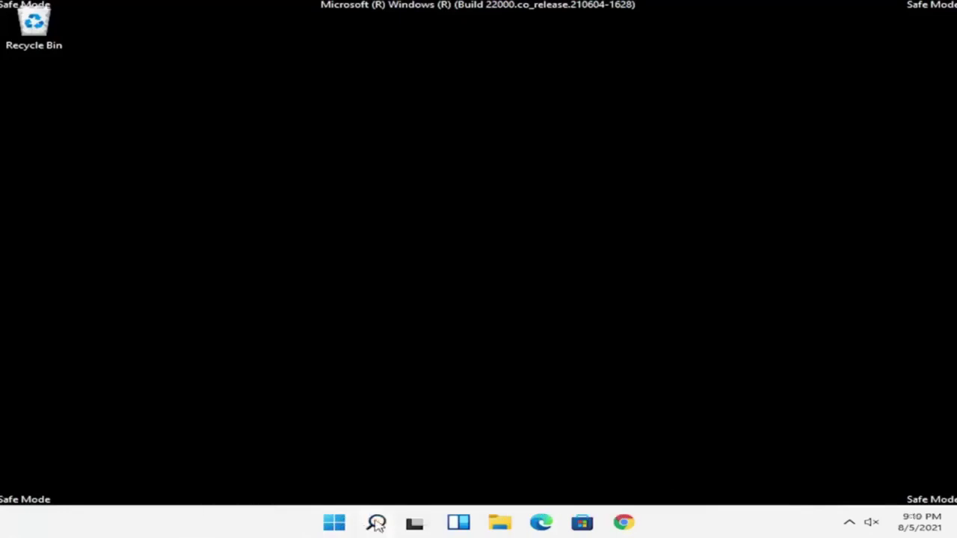
right_click(377, 523)
right_click(335, 521)
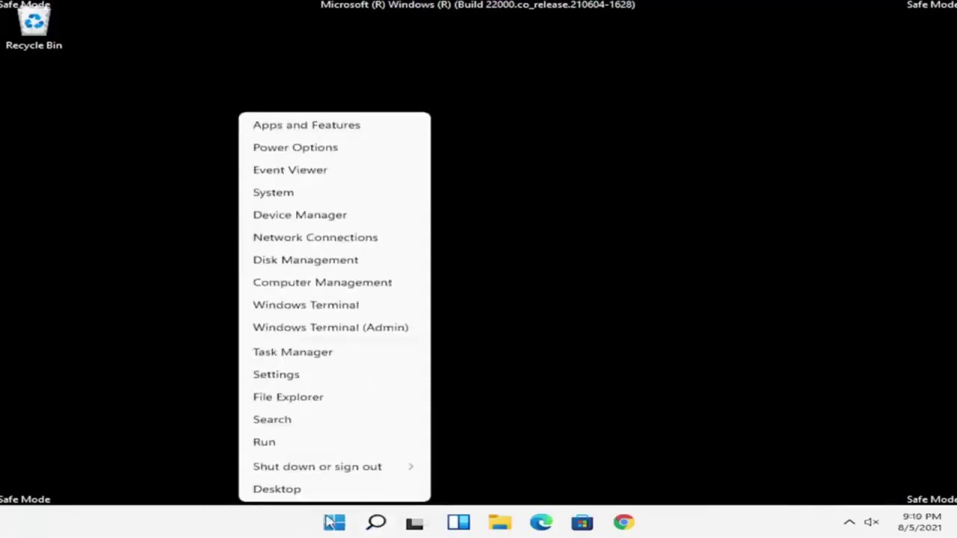
Launch Task Manager from the quick-link menu and run a new task 'cmd' with administrator privileges
click(286, 420)
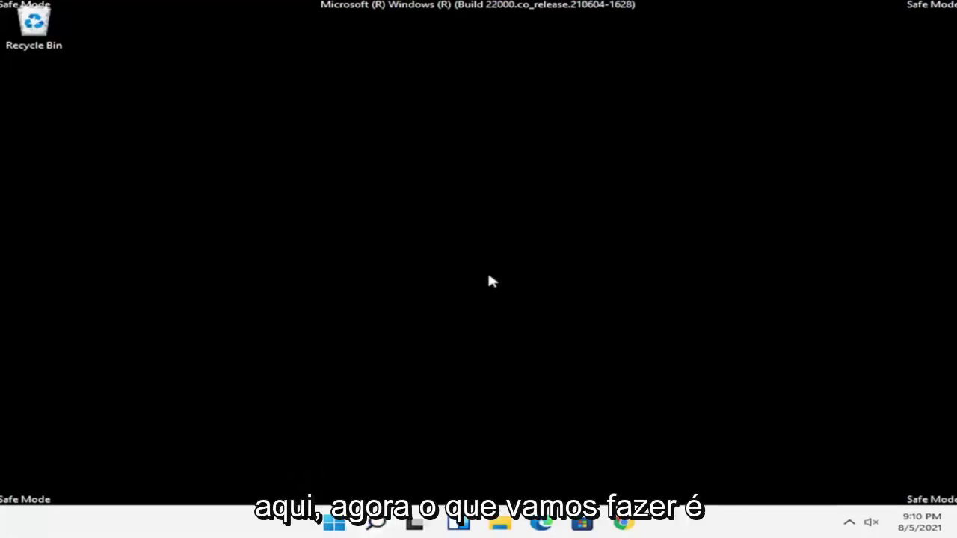
right_click(334, 523)
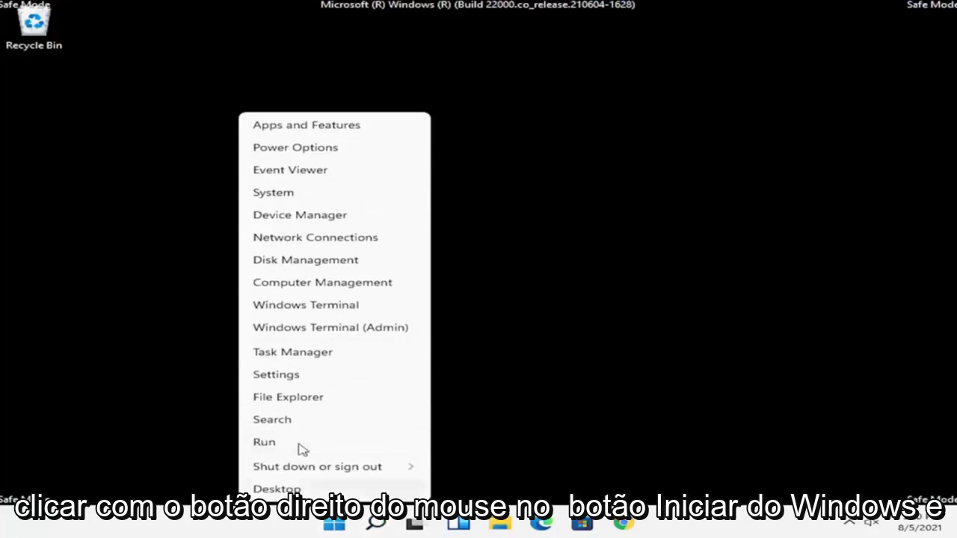
click(289, 351)
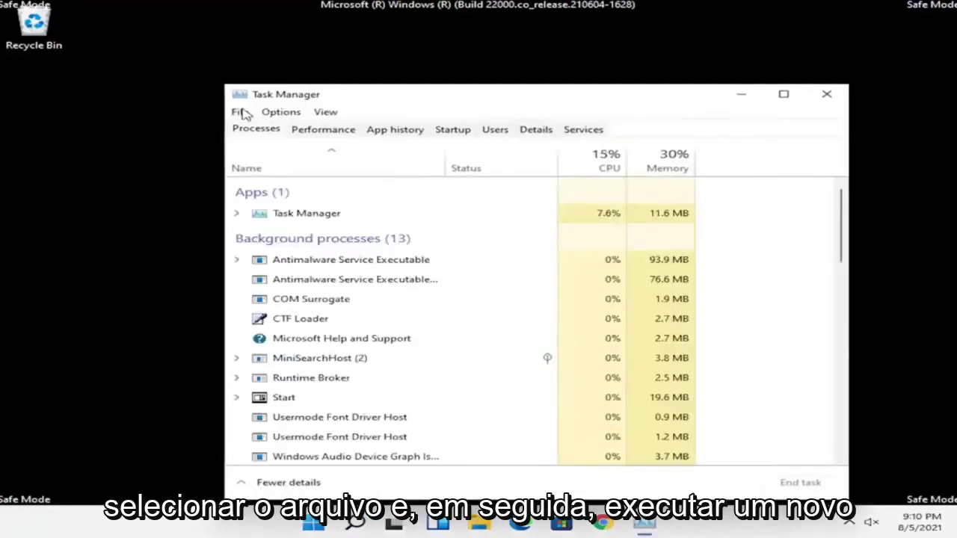
click(241, 112)
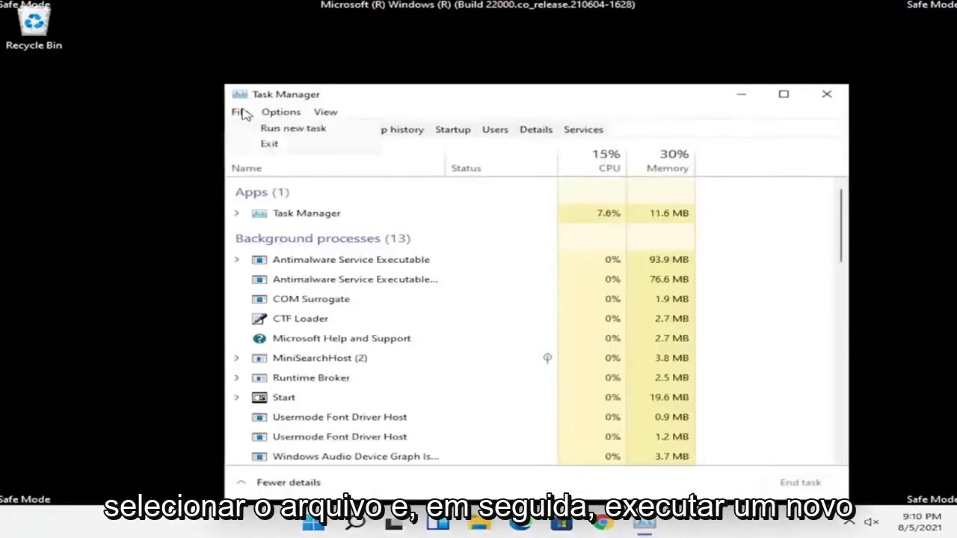
click(329, 133)
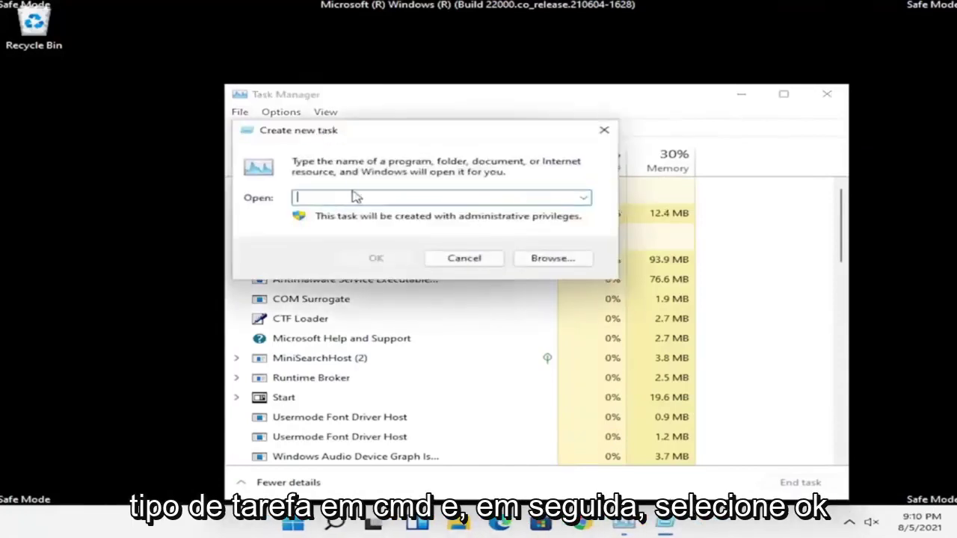
text(cmd)
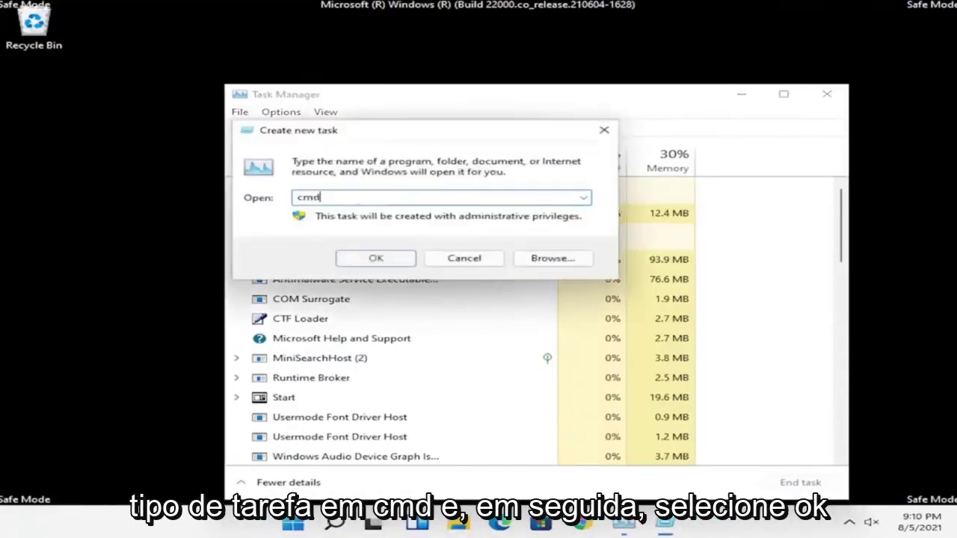
click(380, 258)
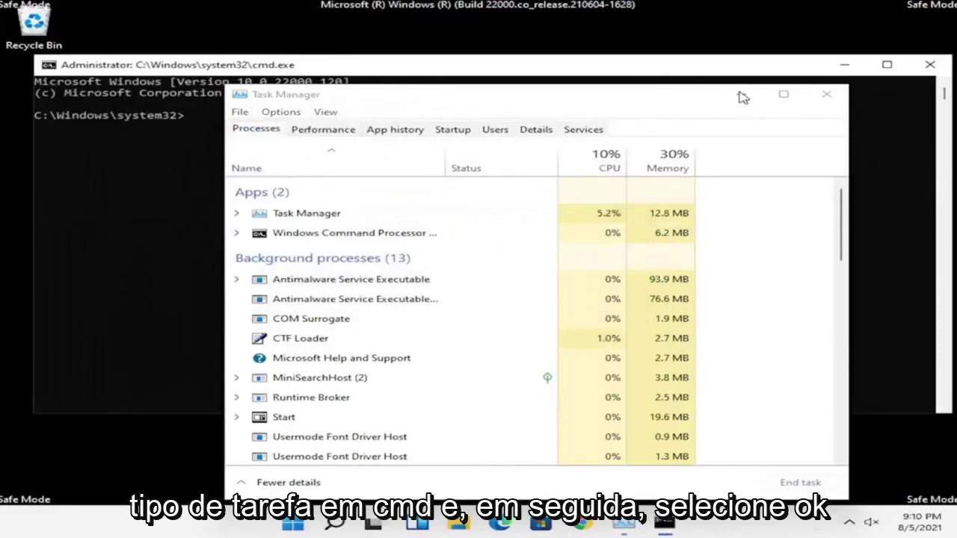
Close Task Manager and run sfc /scannow in the admin Command Prompt until it completes
click(826, 94)
text(s)
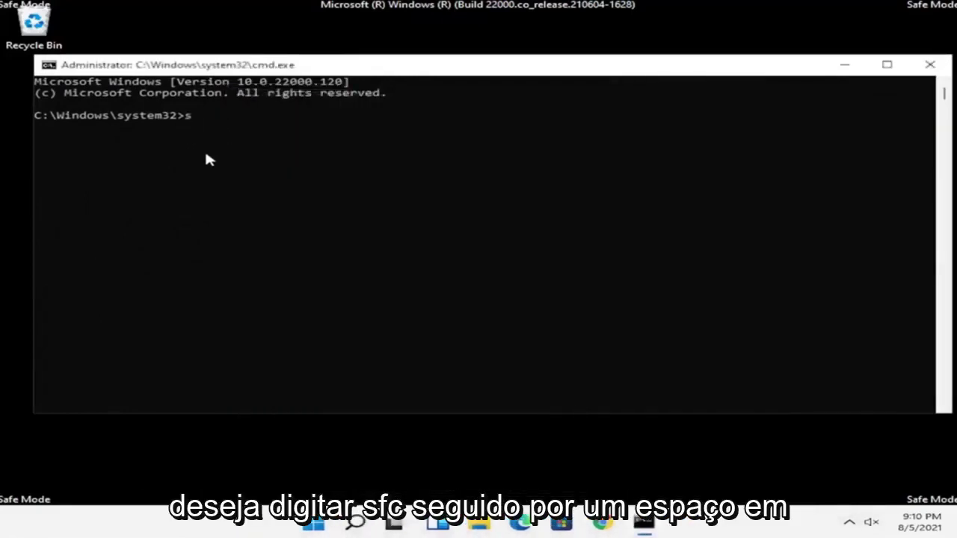
text(fc /scannow)
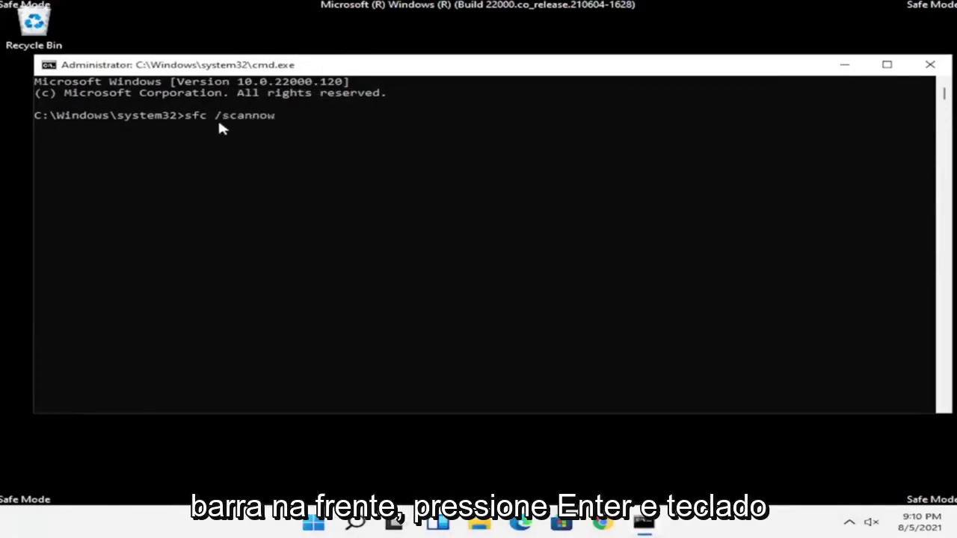
key(Return)
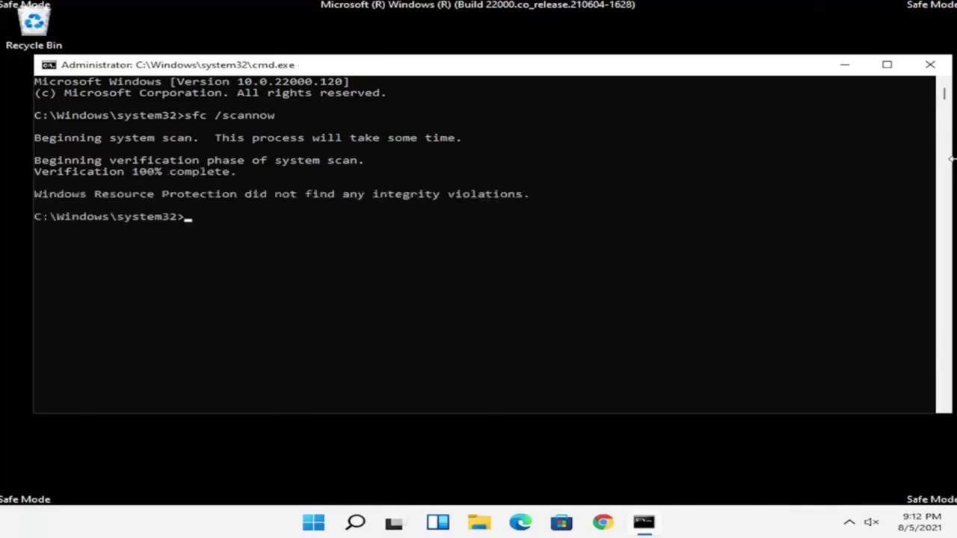
Close Command Prompt and restart via the quick-link menu's Shut down or sign out > Restart
click(930, 65)
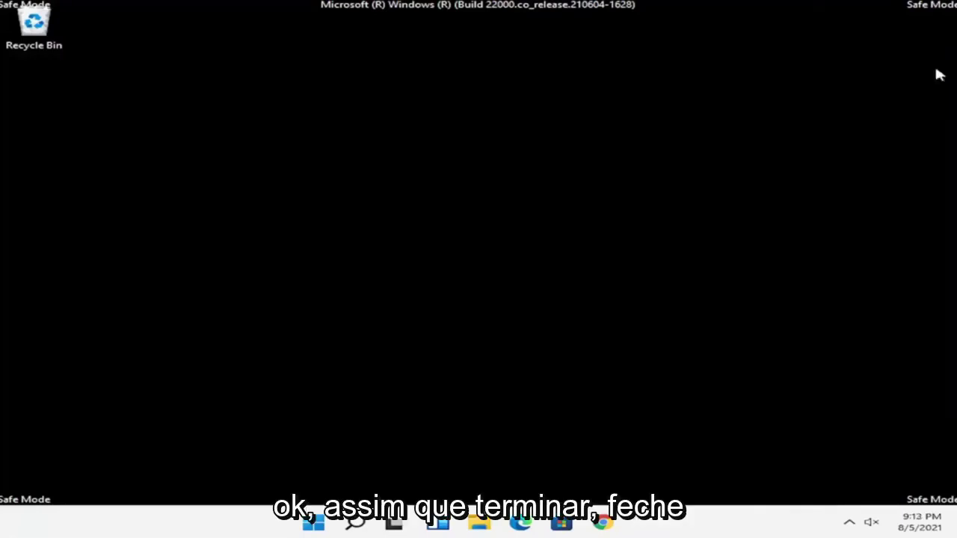
right_click(335, 522)
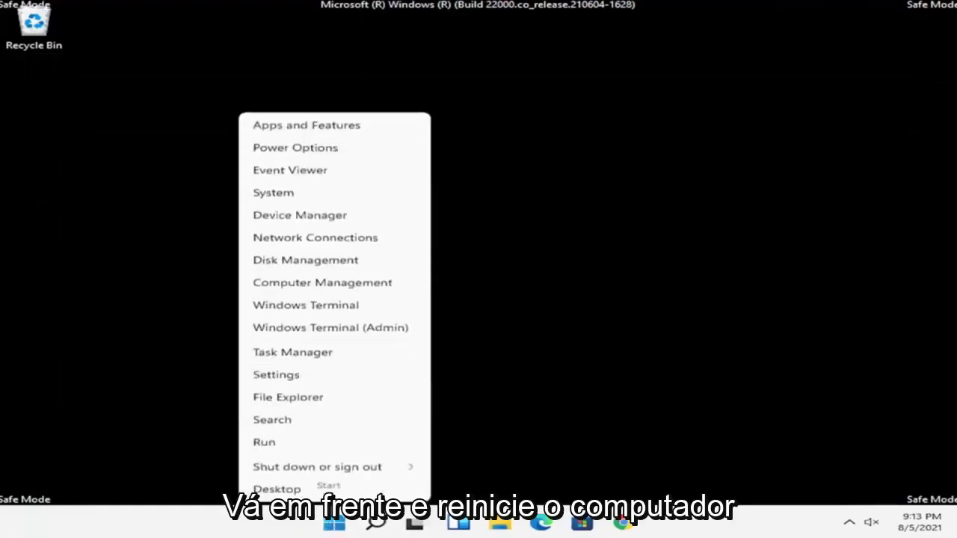
click(814, 395)
right_click(334, 523)
mouse_move(309, 468)
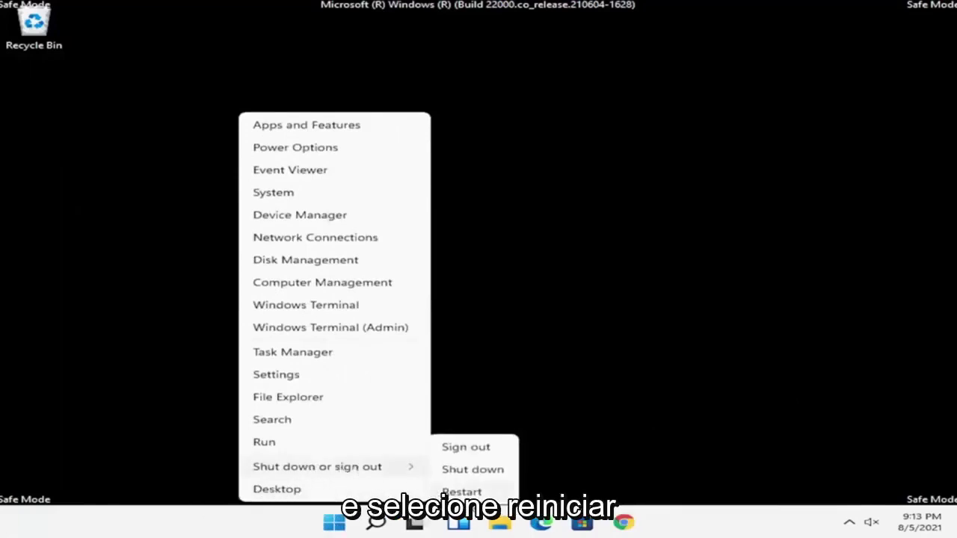
click(461, 492)
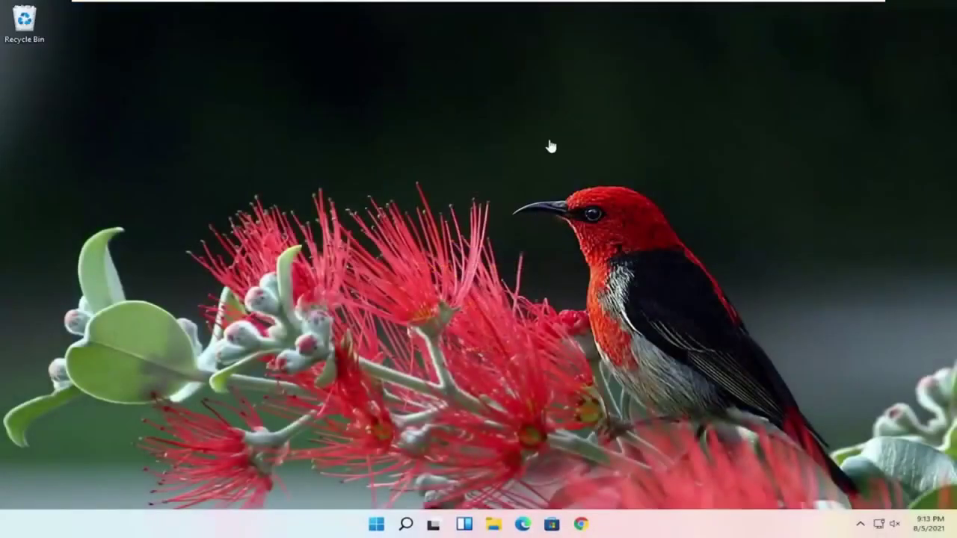
Search 'updates', run Check for updates in Windows Update, then close Settings once up to date
click(406, 525)
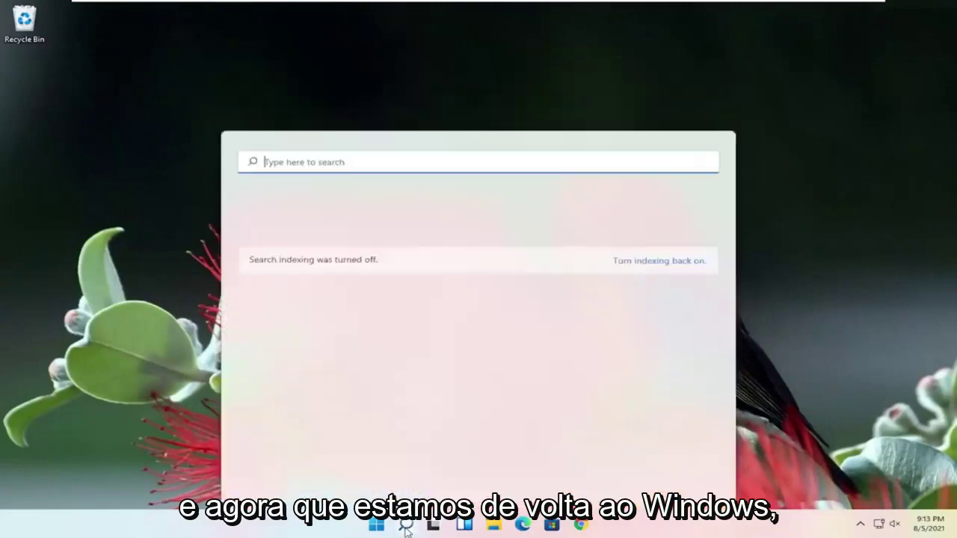
text(updates)
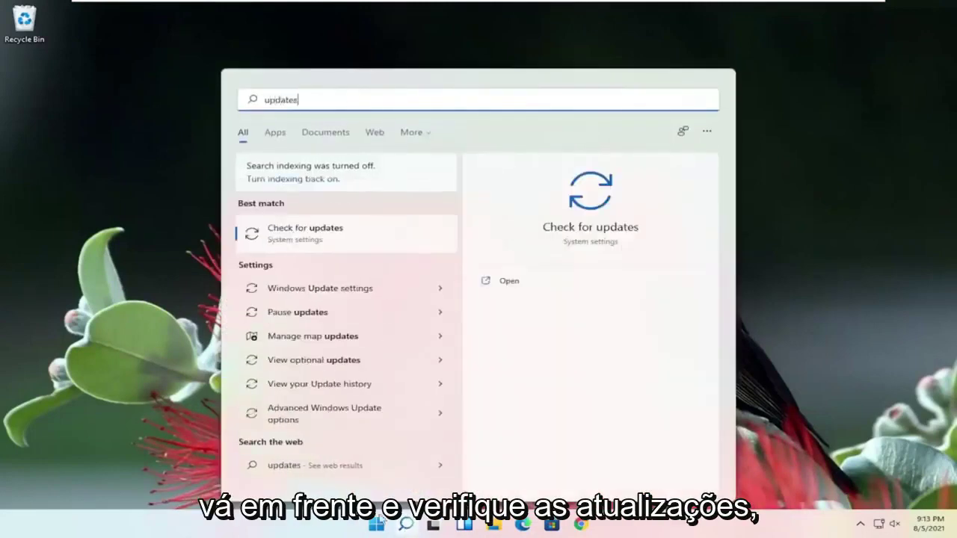
click(325, 236)
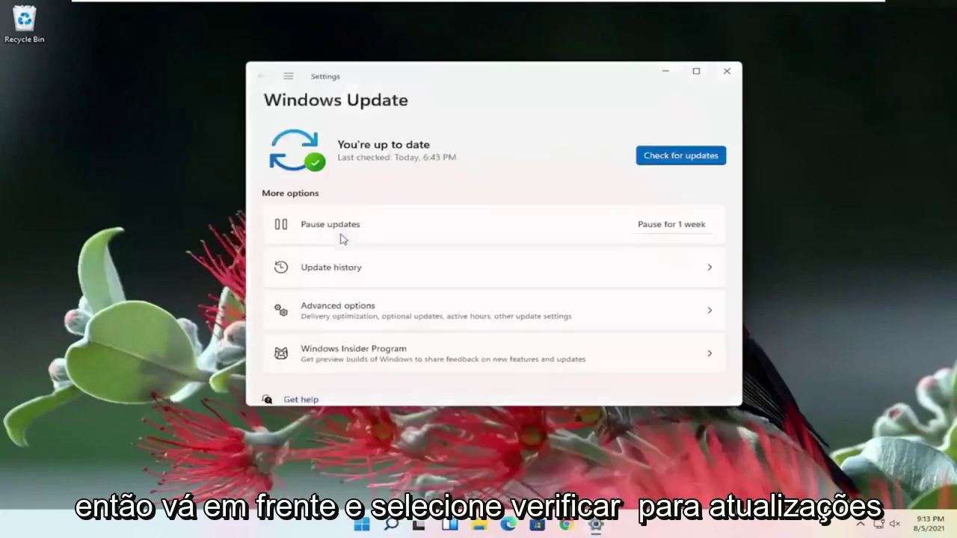
click(682, 156)
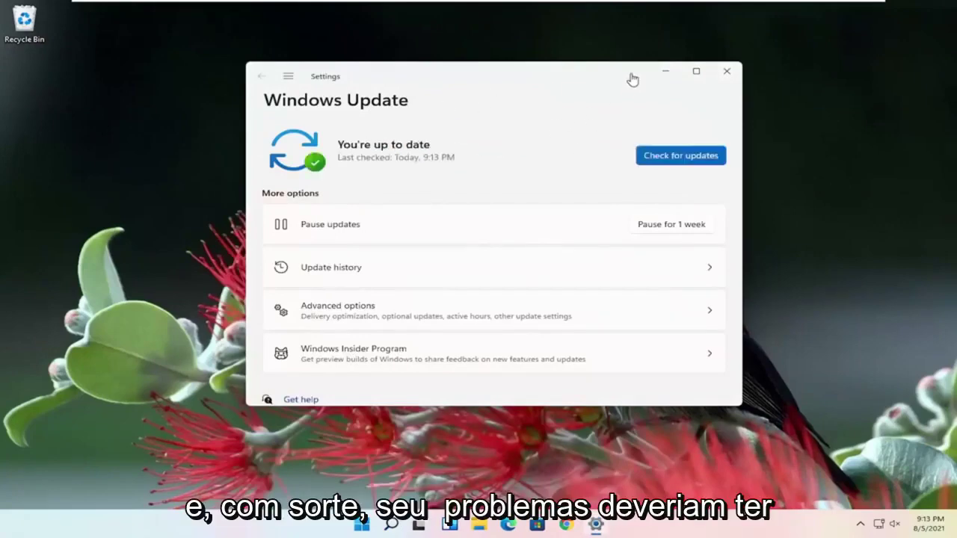
click(726, 71)
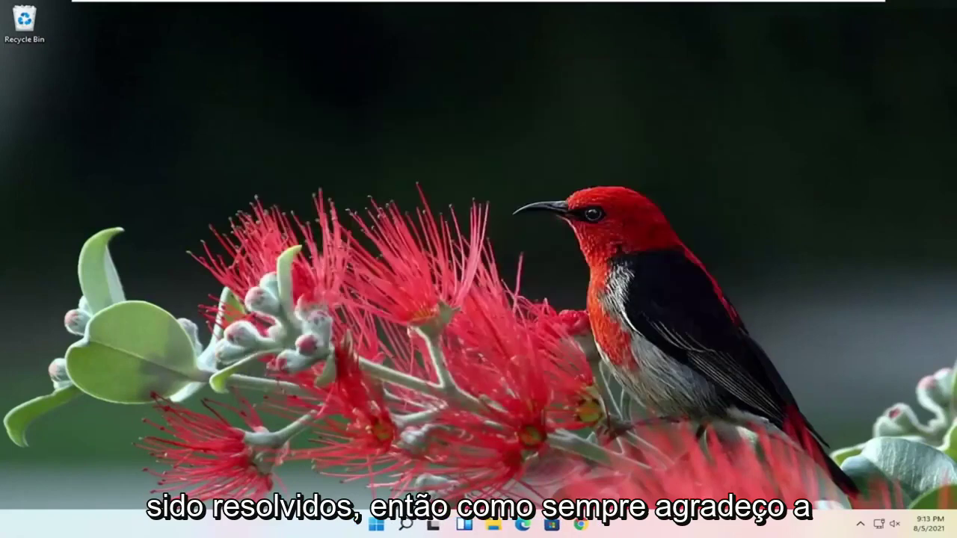